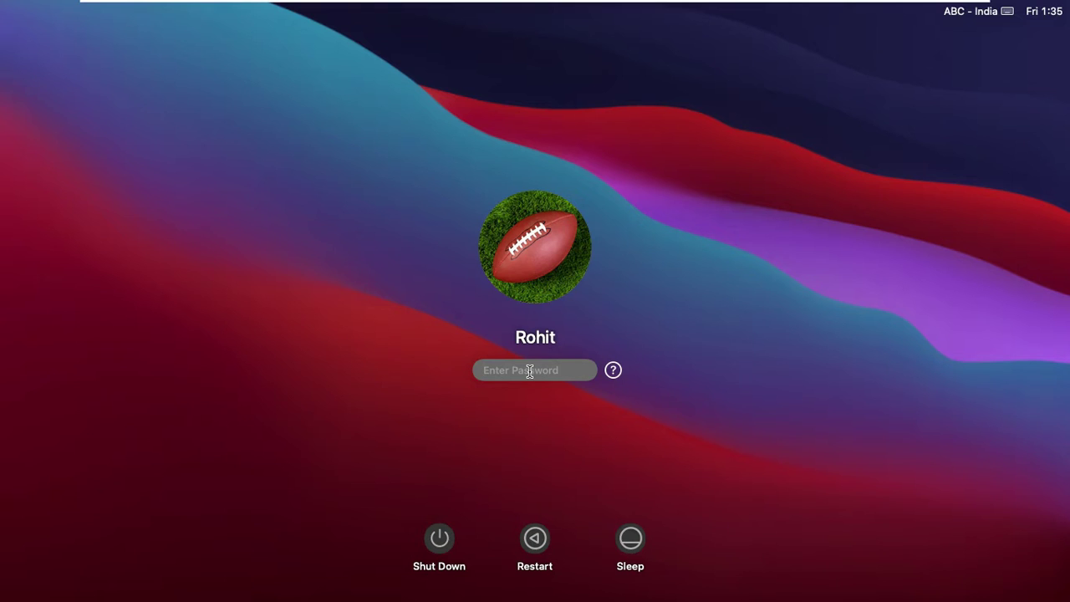
- Log in to the Mac with the account password and open Safari
text(•••••••)
key(Return)
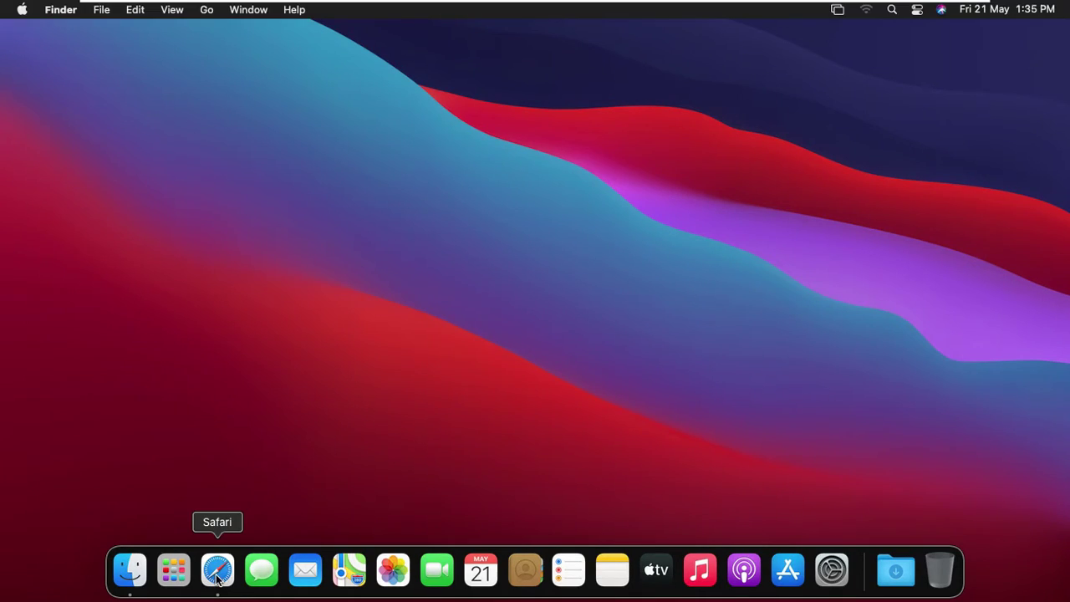
click(217, 576)
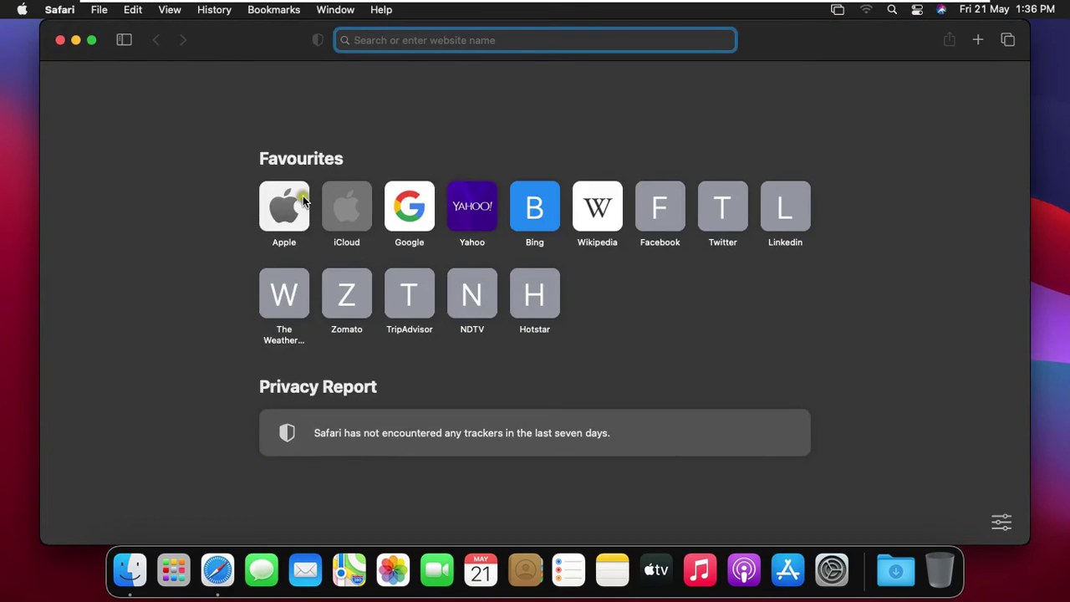
- Go to google.co.in and search for "download telegram for mac"
text(google.co.in/)
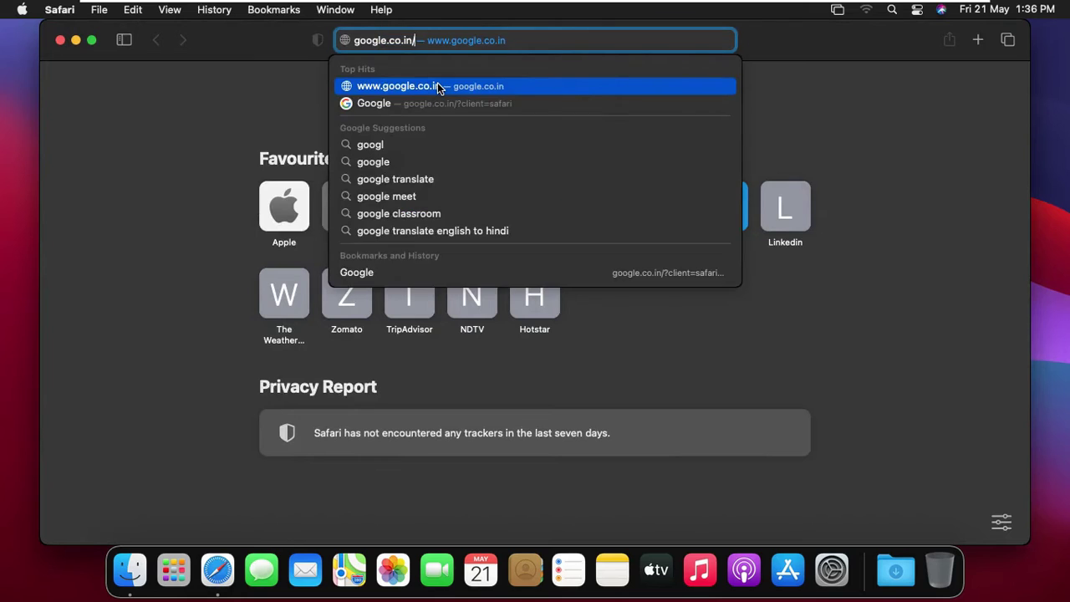
click(437, 87)
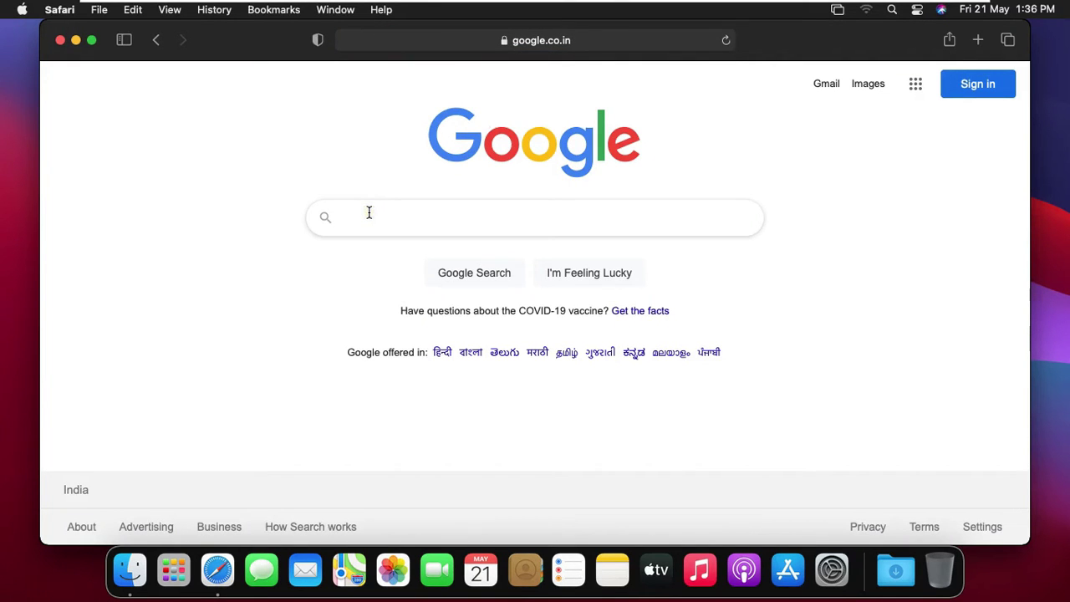
text(down)
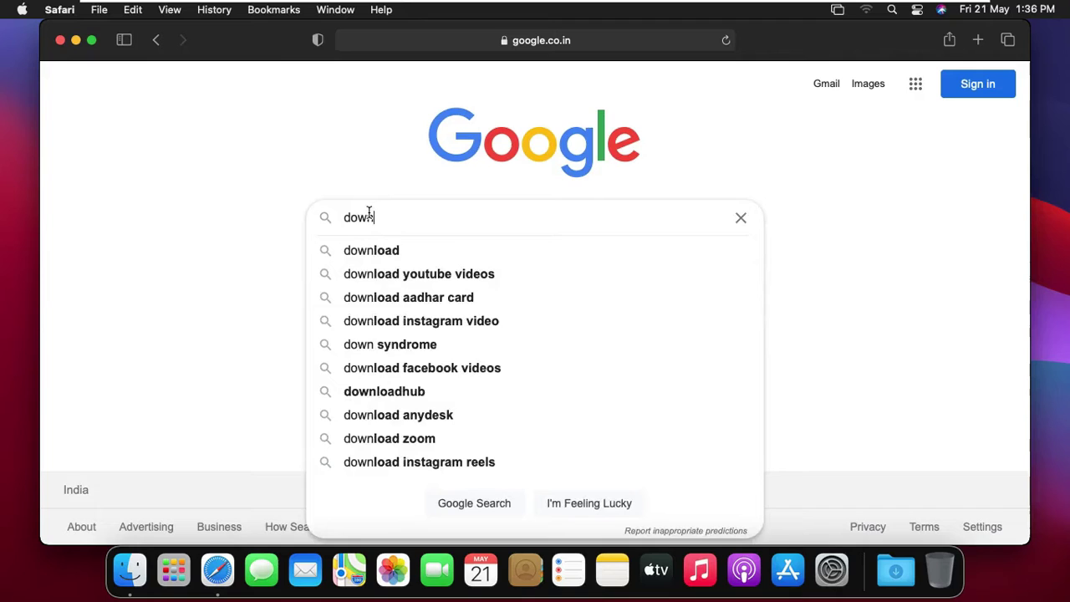
text(load)
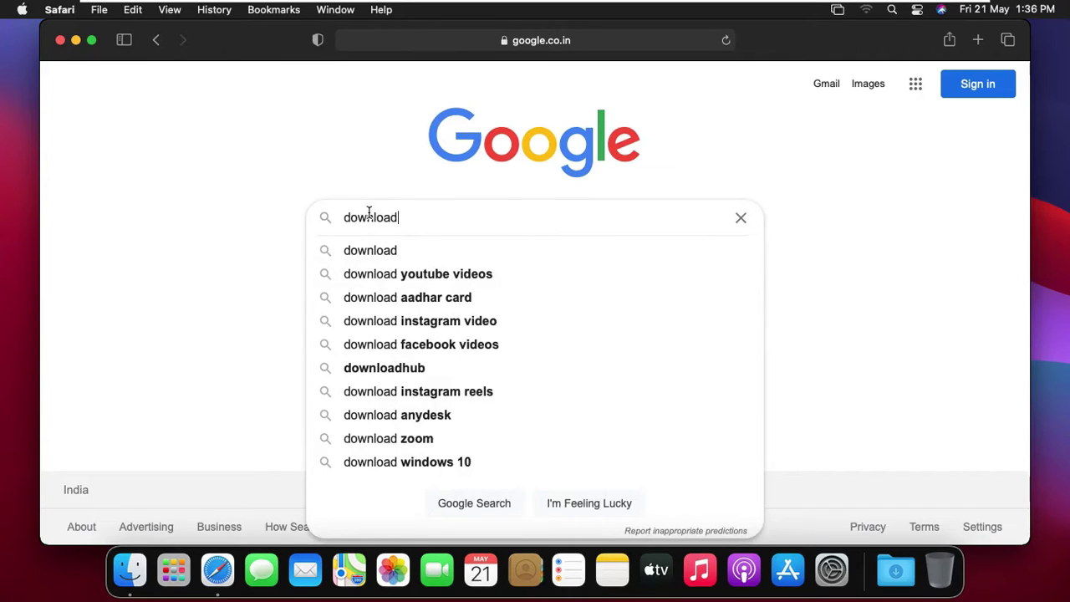
text( telegra)
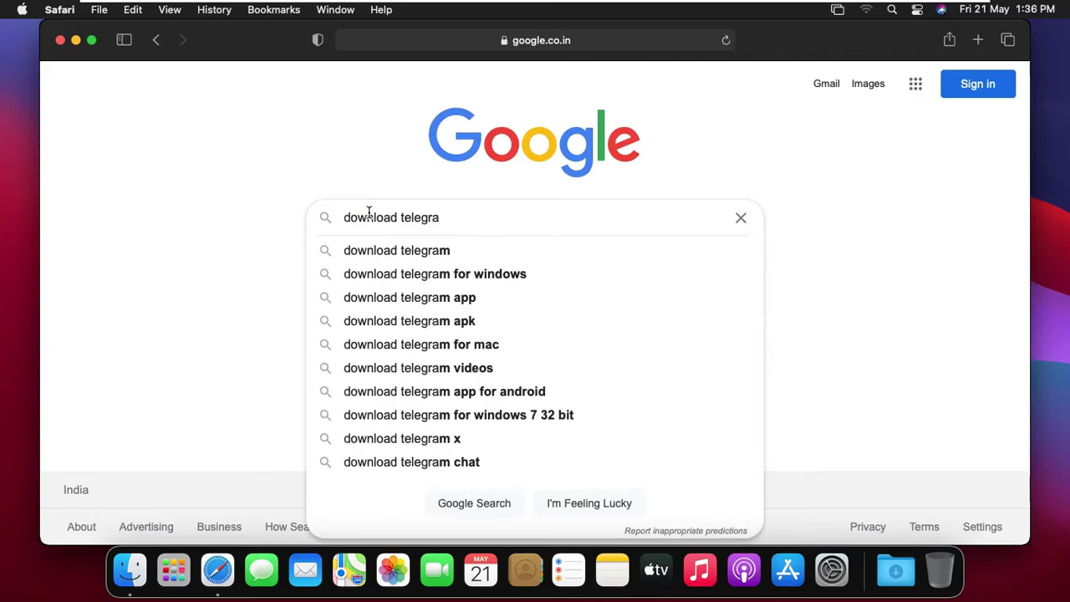
key(Down)
key(Down)
key(Down)
key(Down)
key(Down)
key(Down)
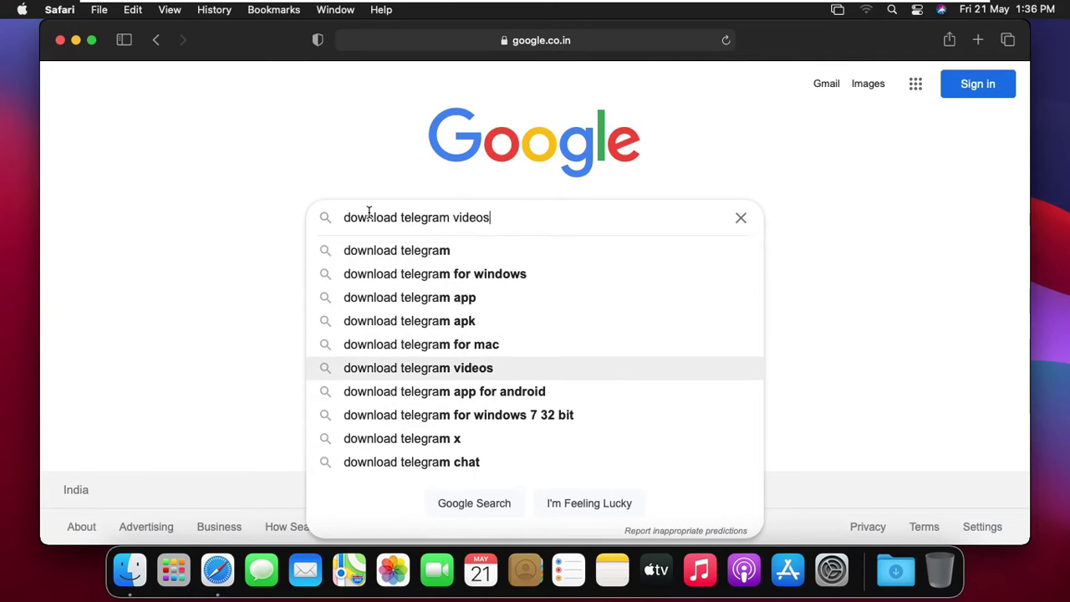
key(Up)
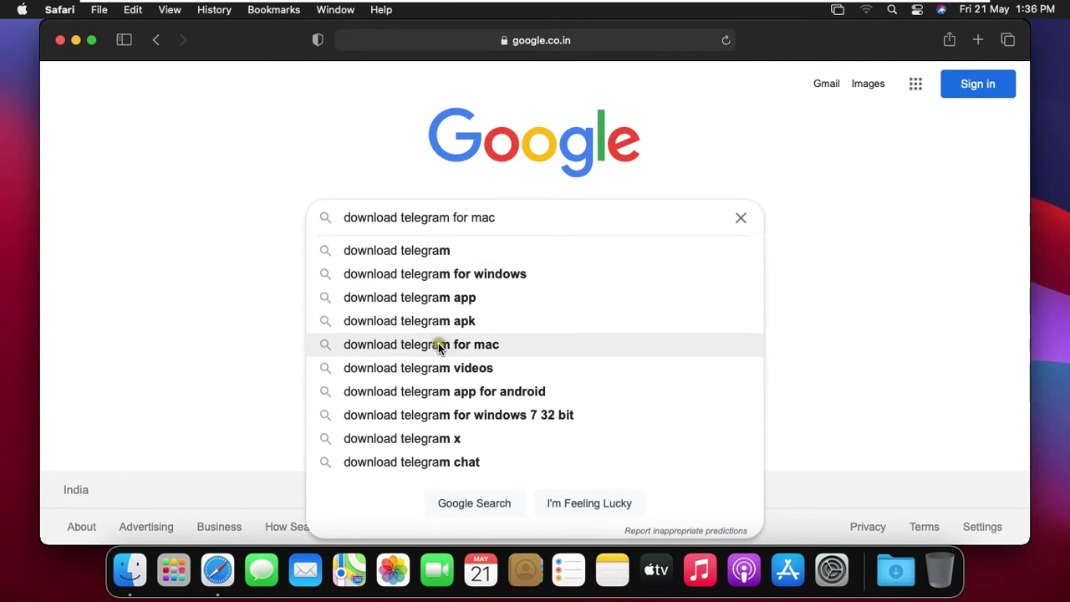
click(478, 349)
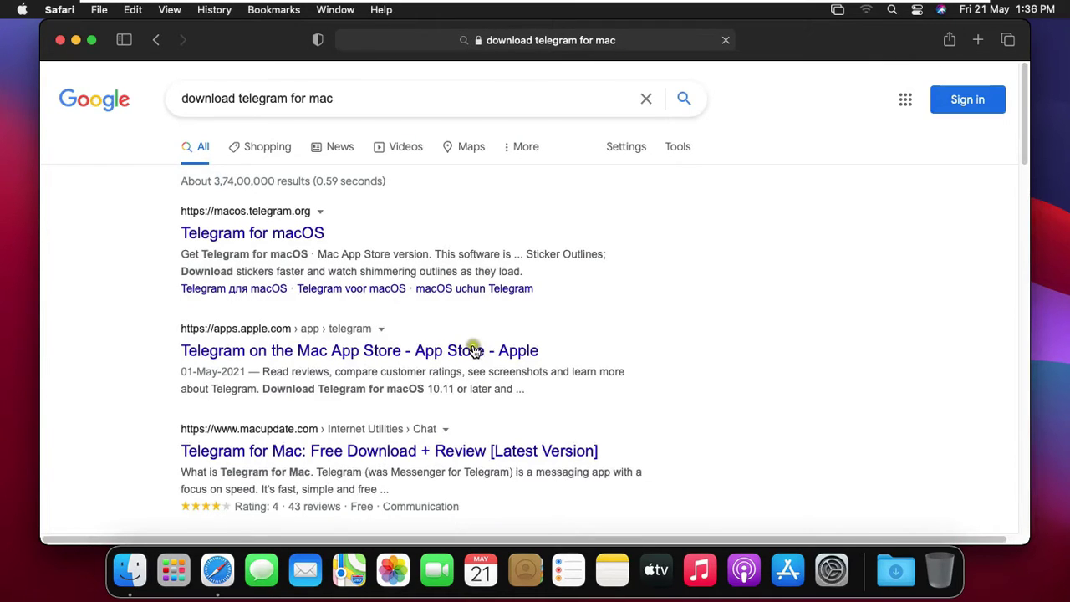
- Open the Telegram for macOS search result and download the macOS app, allowing downloads from macos.telegram.org
click(209, 235)
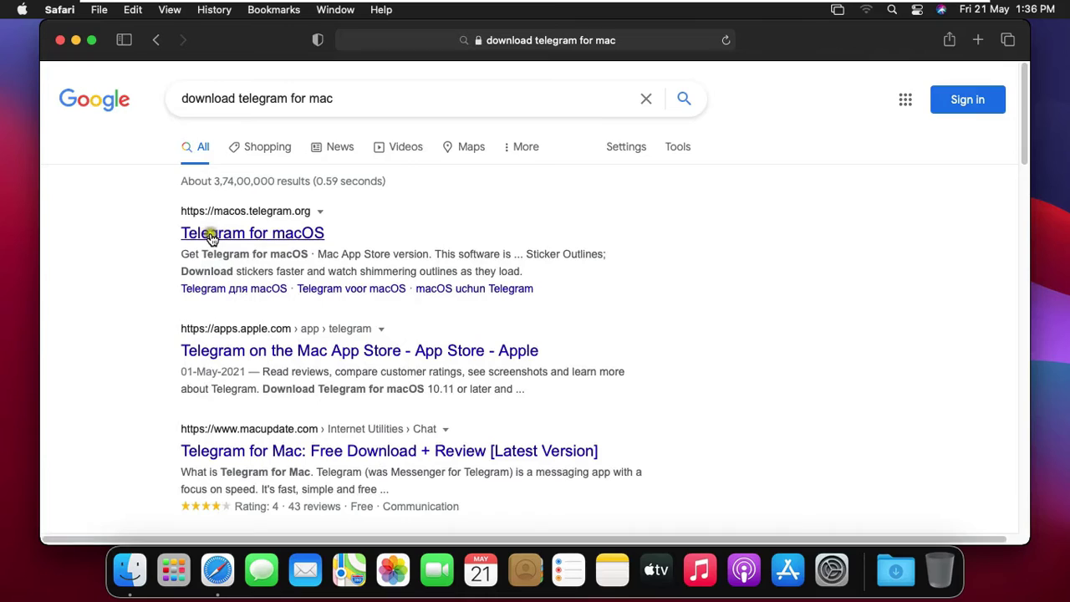
click(297, 237)
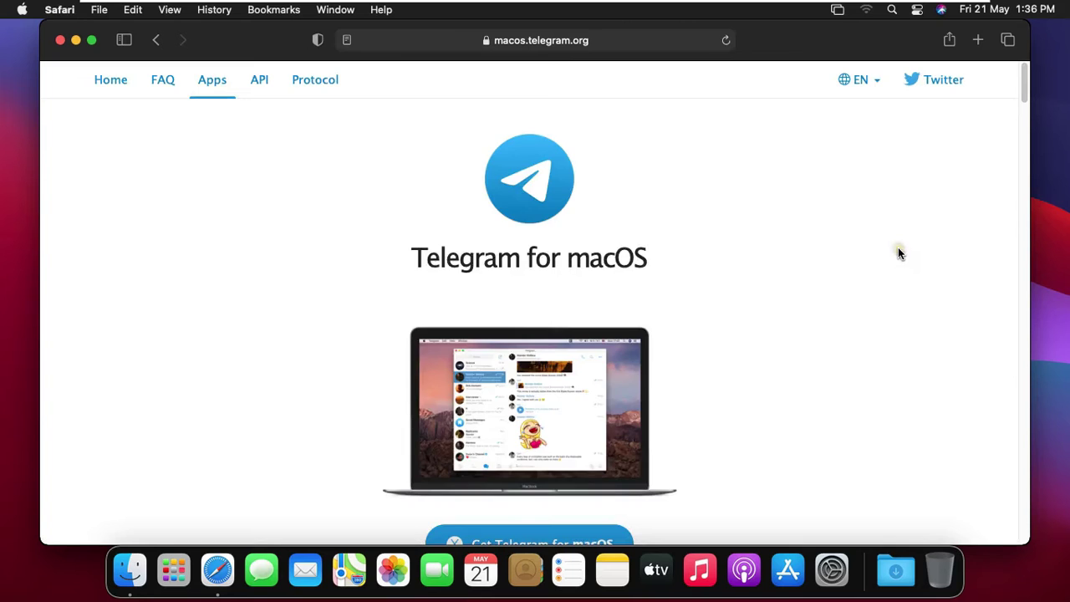
drag(1032, 92, 1027, 115)
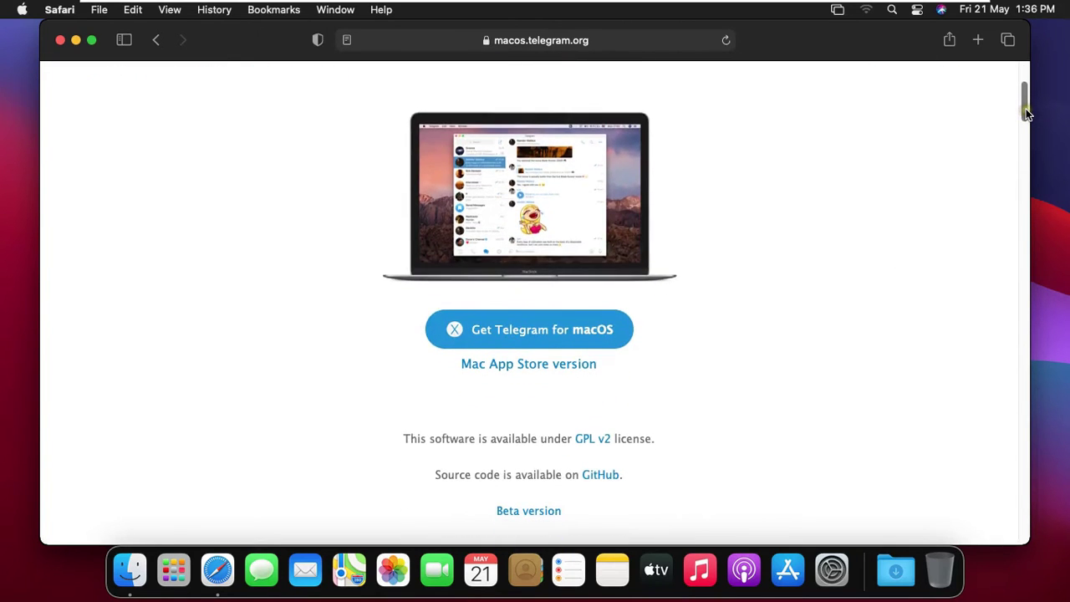
click(576, 335)
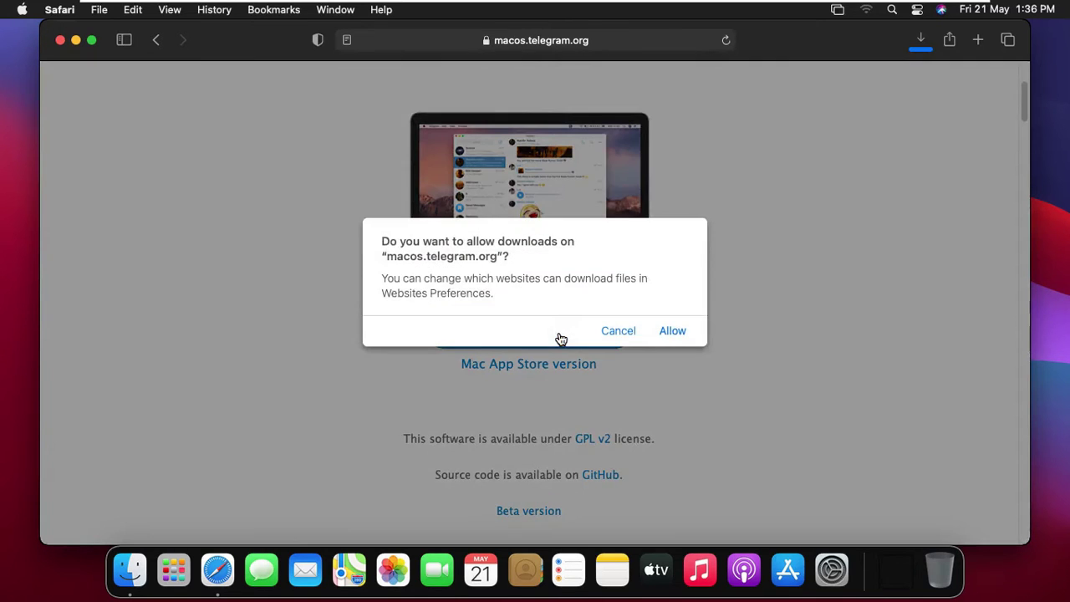
click(612, 332)
click(674, 330)
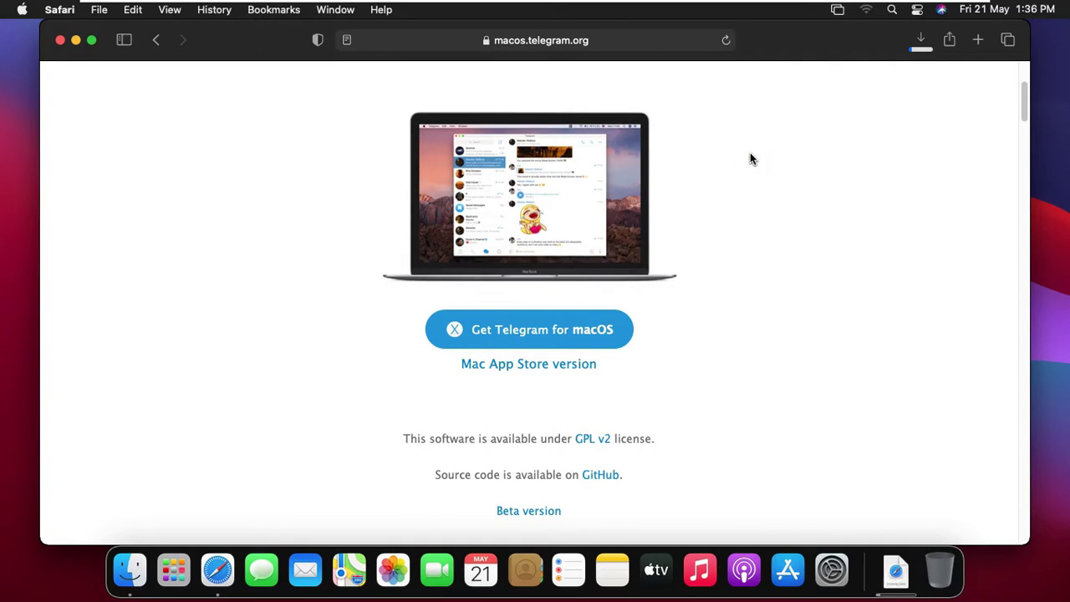
- Check the progress of the Telegram download in the browser's download list
click(918, 49)
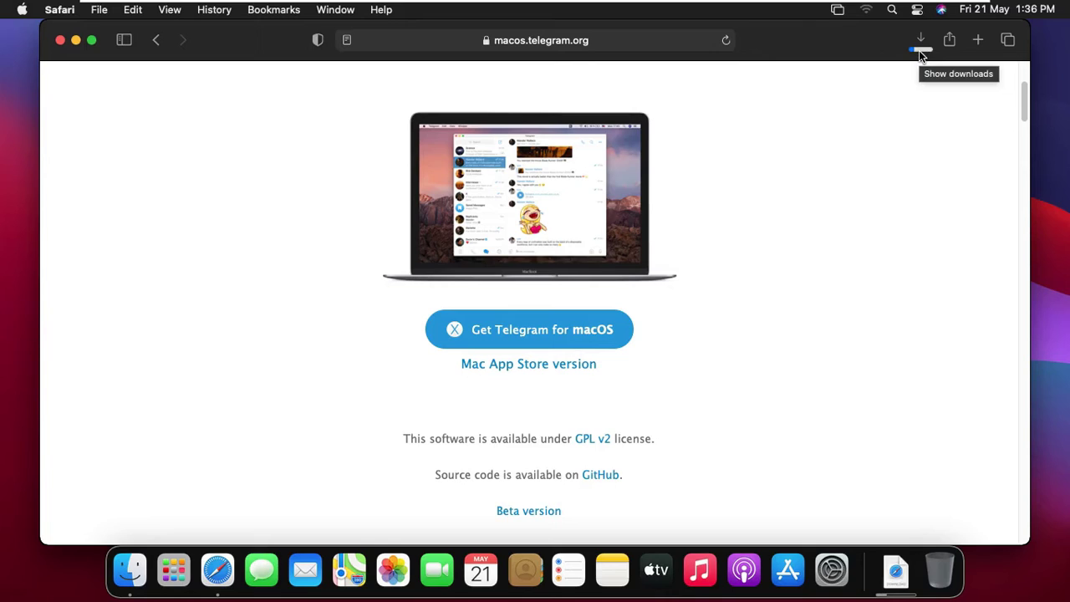
click(923, 38)
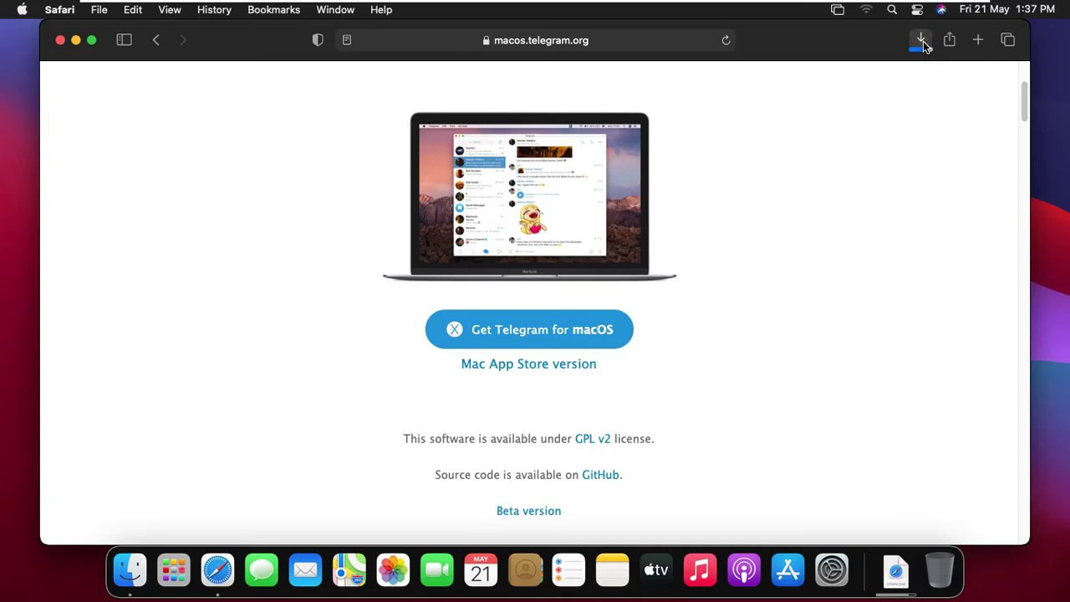
click(923, 41)
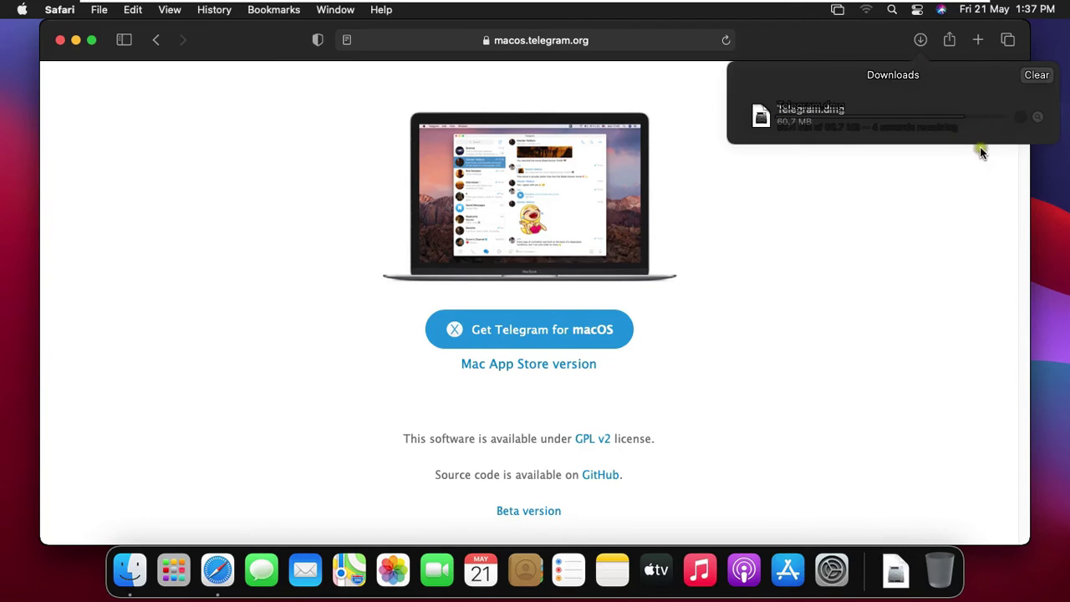
click(921, 40)
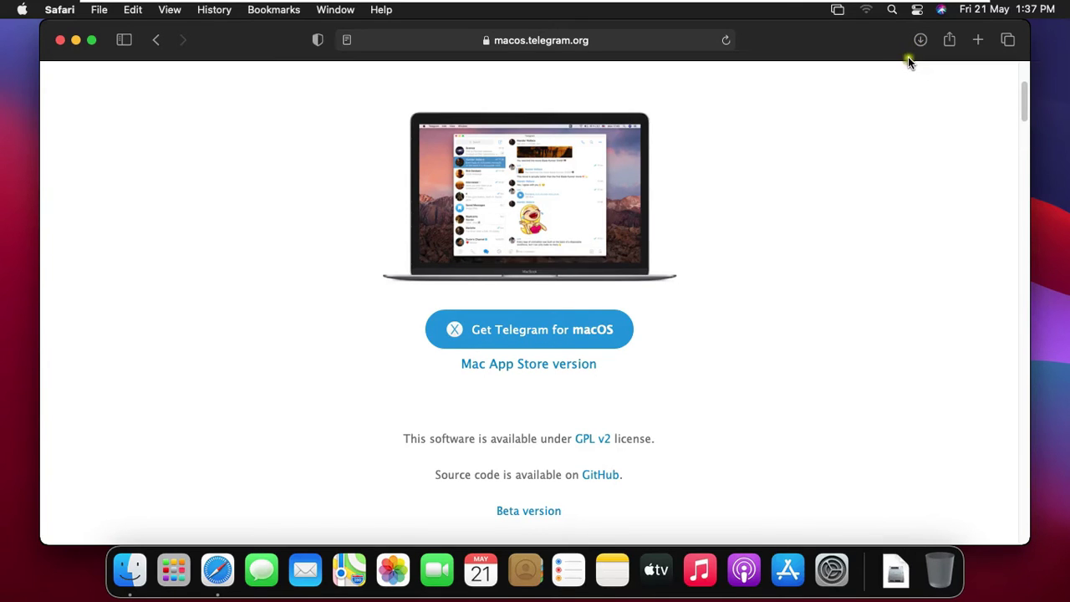
- Close the Safari window and open Telegram.dmg from Finder's Downloads folder with DiskImageMounter
click(61, 40)
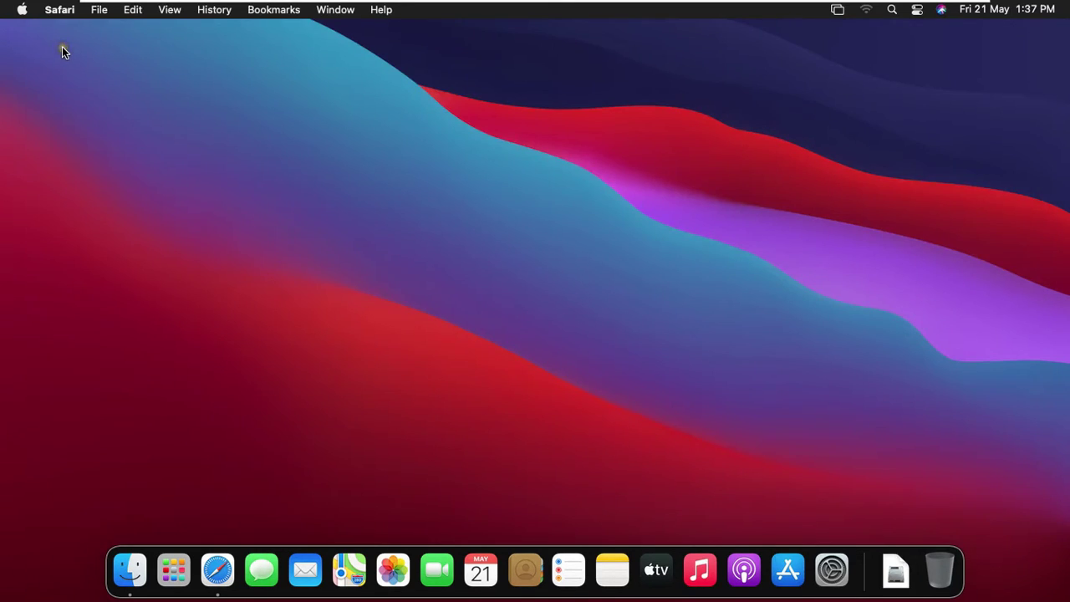
click(127, 572)
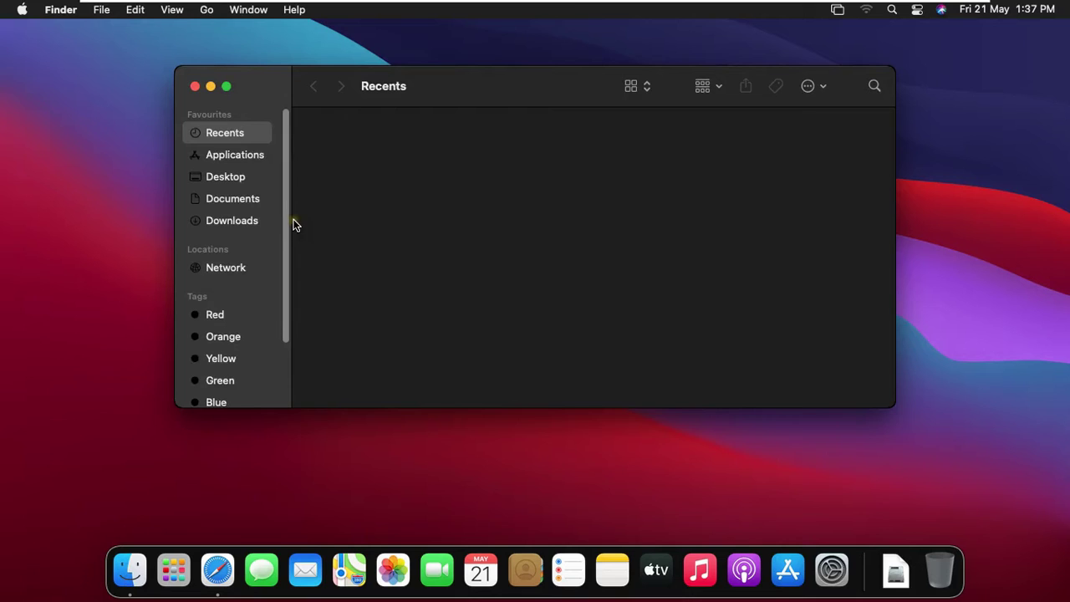
click(251, 220)
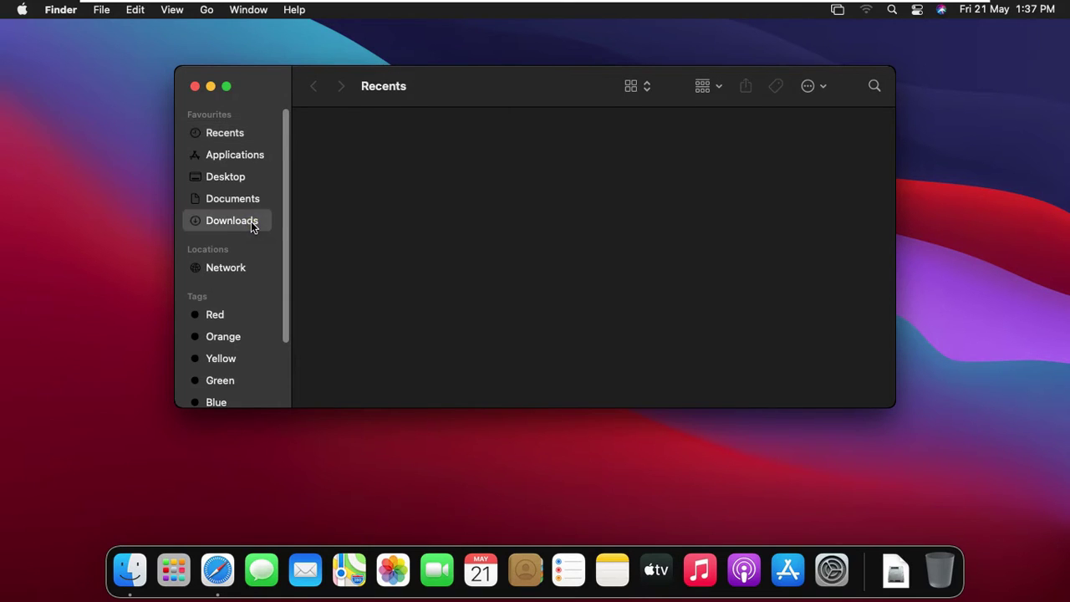
click(368, 143)
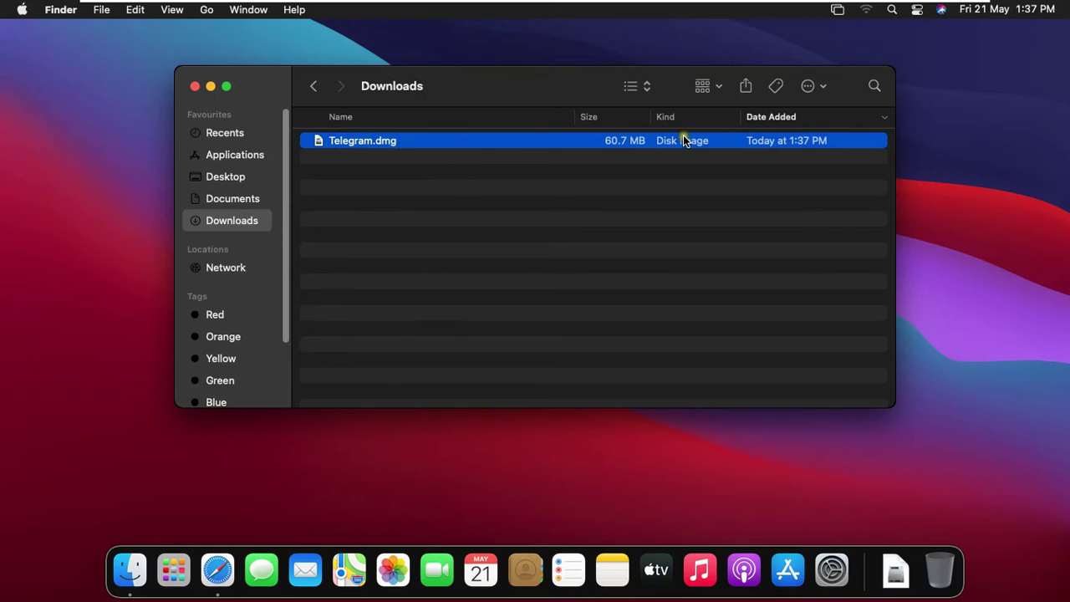
right_click(394, 141)
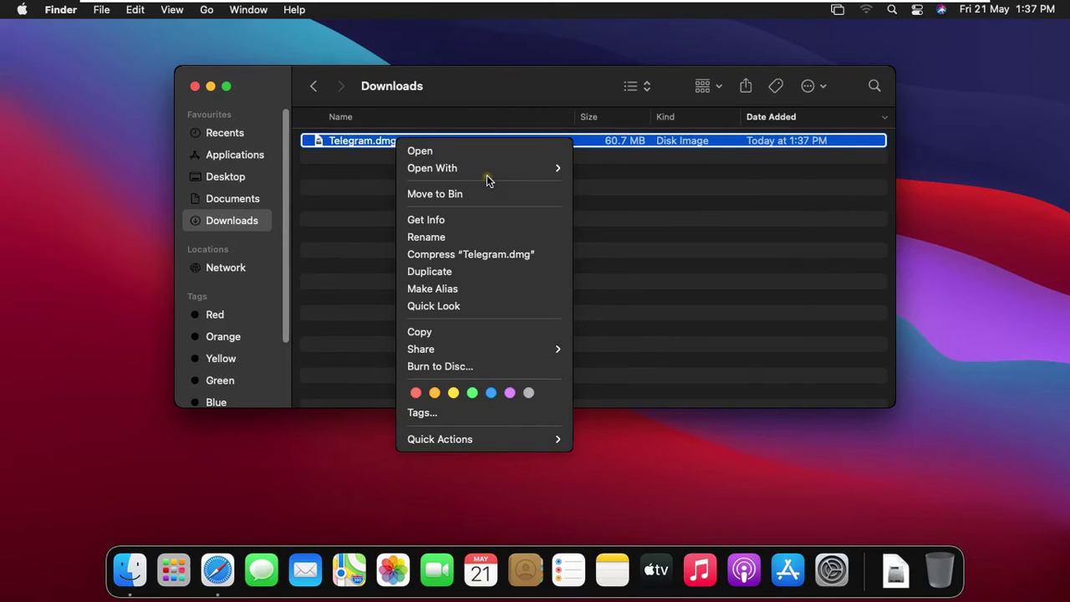
mouse_move(493, 170)
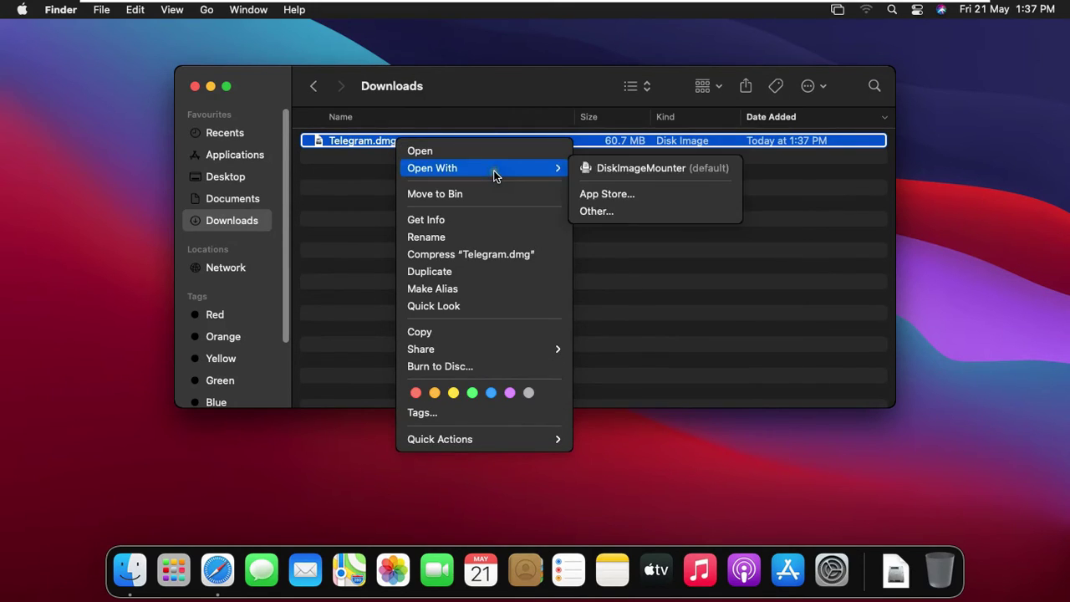
click(669, 169)
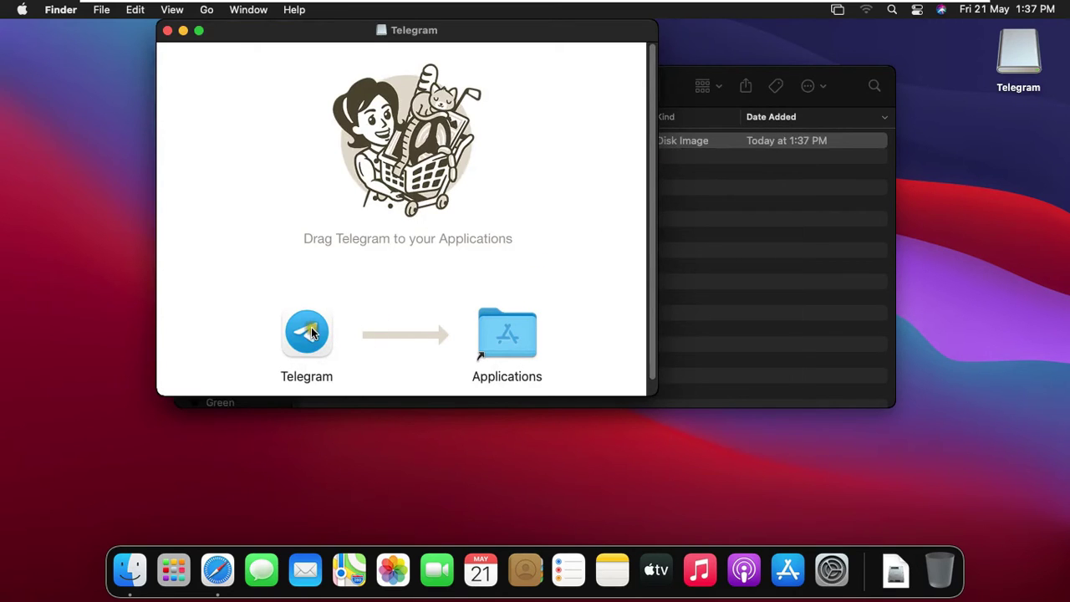
- Copy Telegram from the mounted disk image into the Applications folder and close all open Finder windows
drag(312, 343, 539, 187)
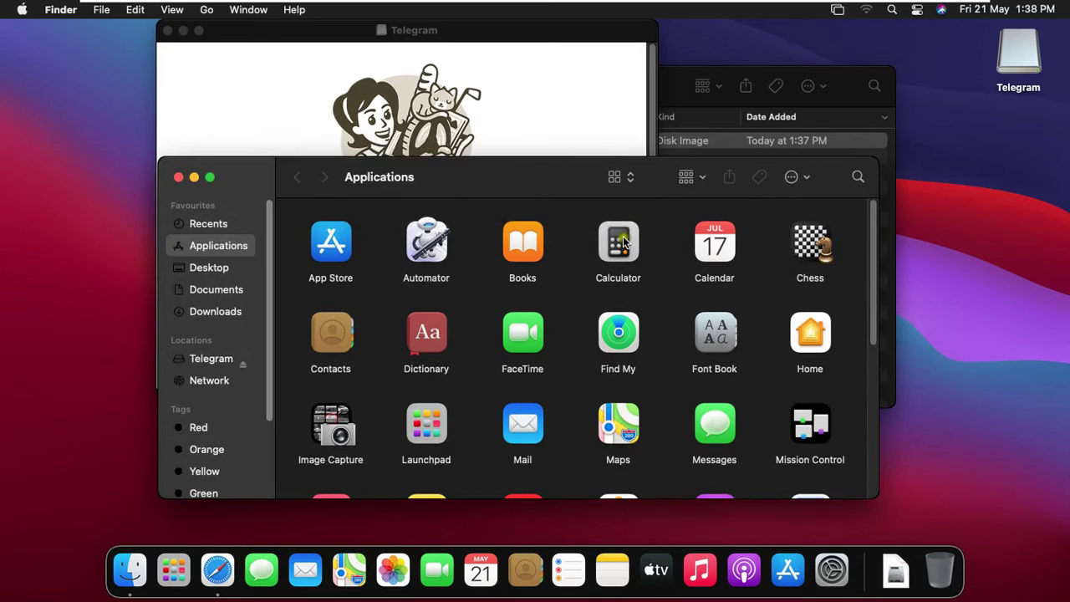
drag(533, 185, 513, 121)
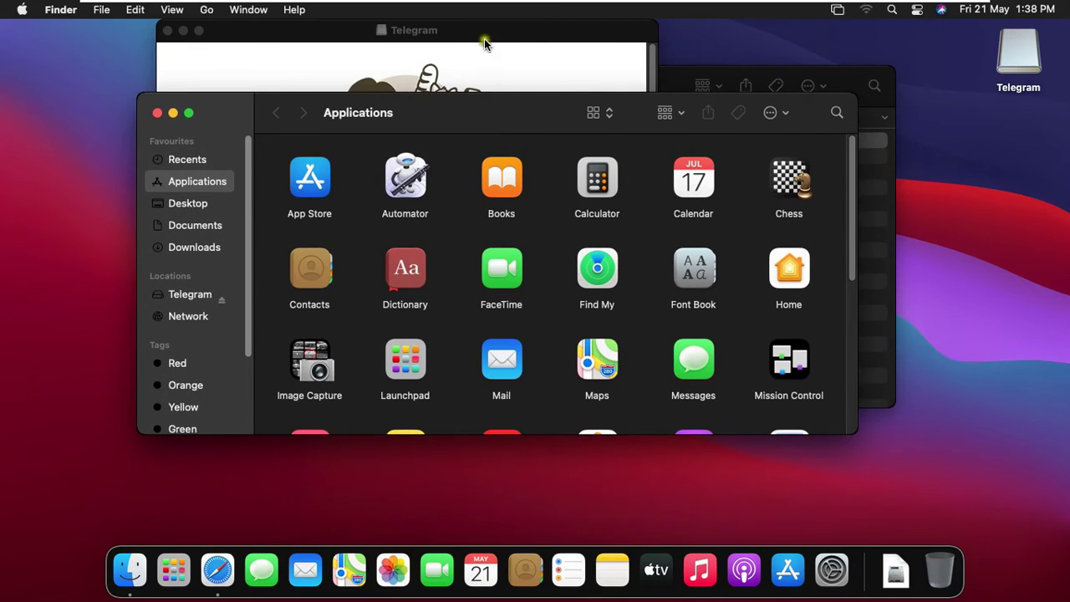
click(158, 114)
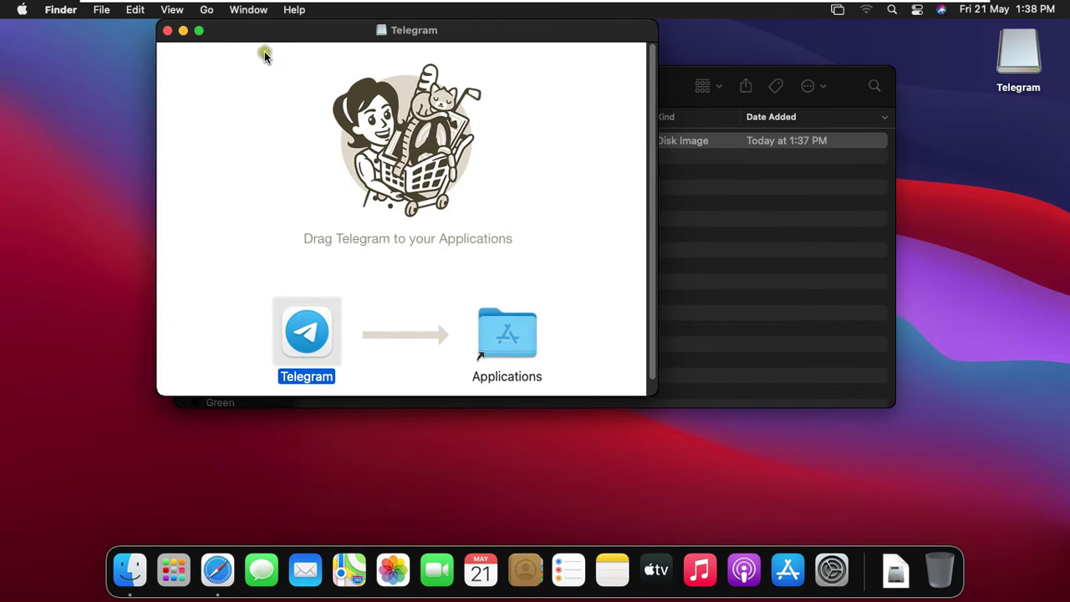
click(167, 30)
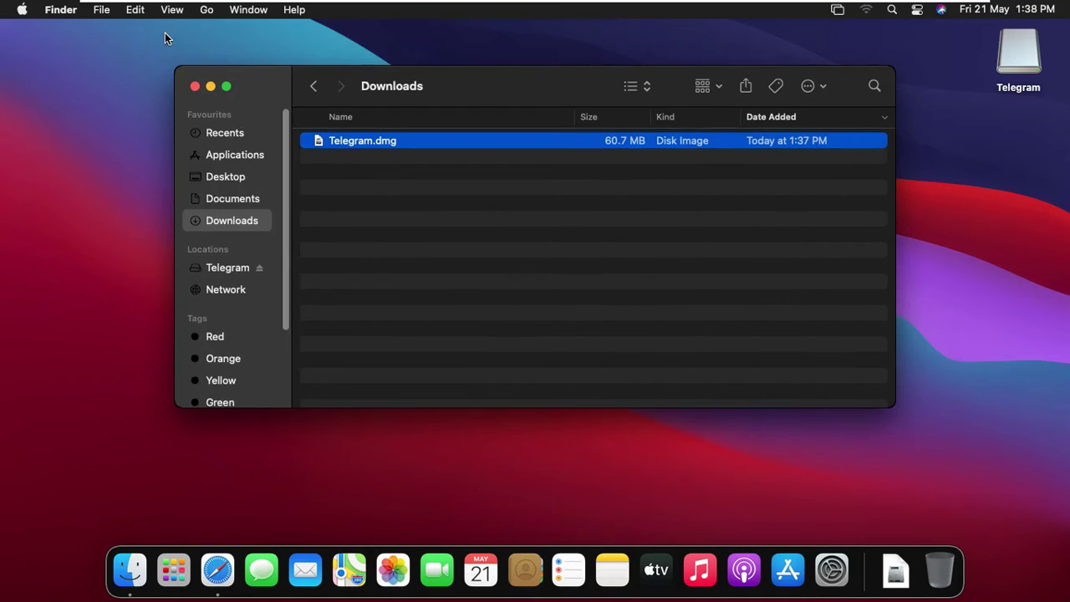
click(194, 87)
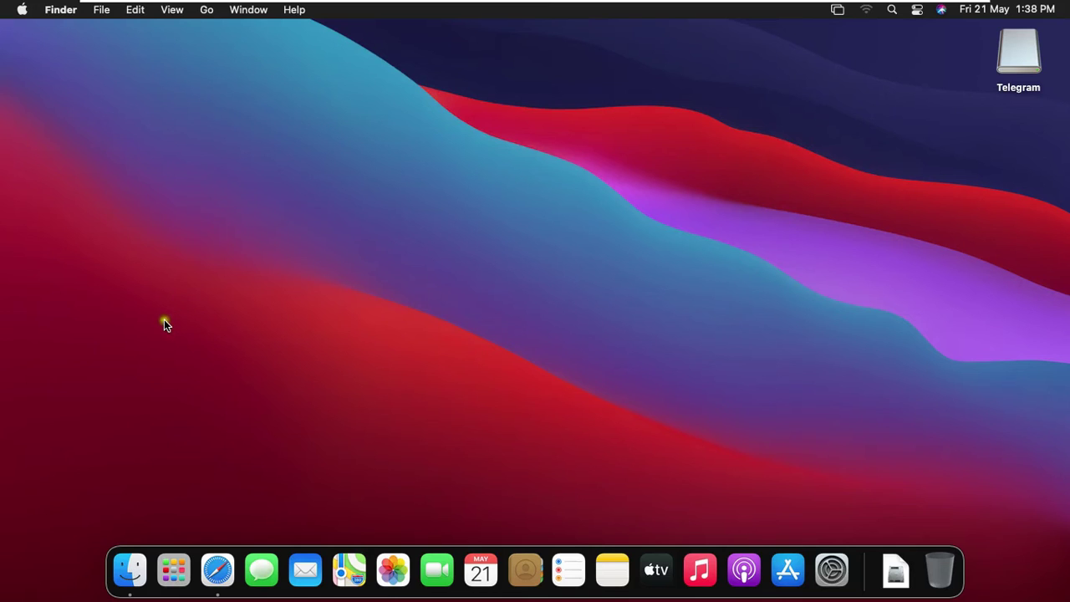
- Launch the installed Telegram app from Launchpad and approve opening it as an internet download
click(174, 572)
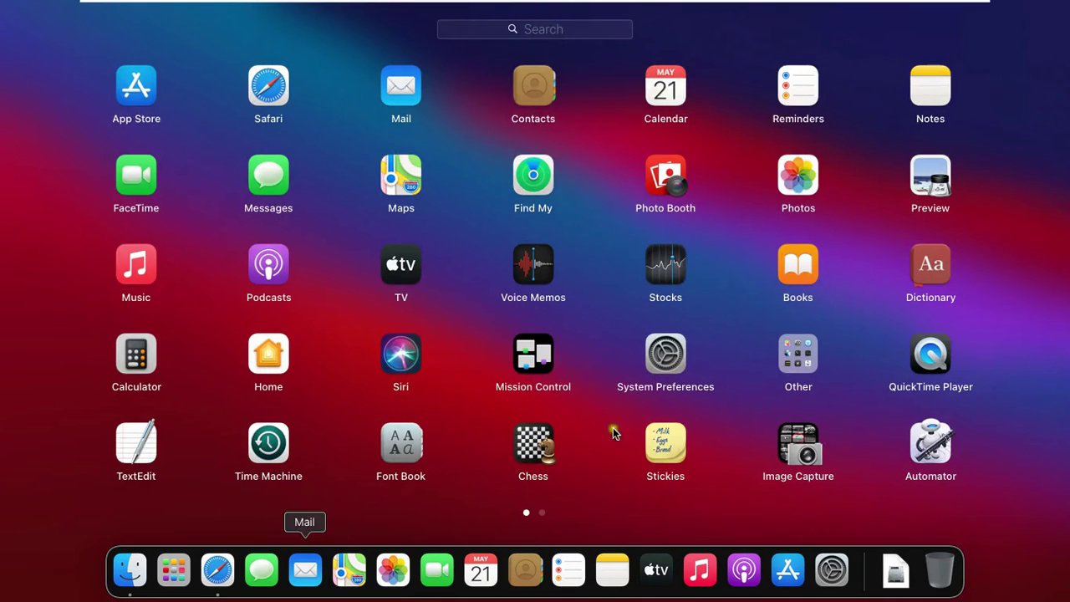
click(543, 513)
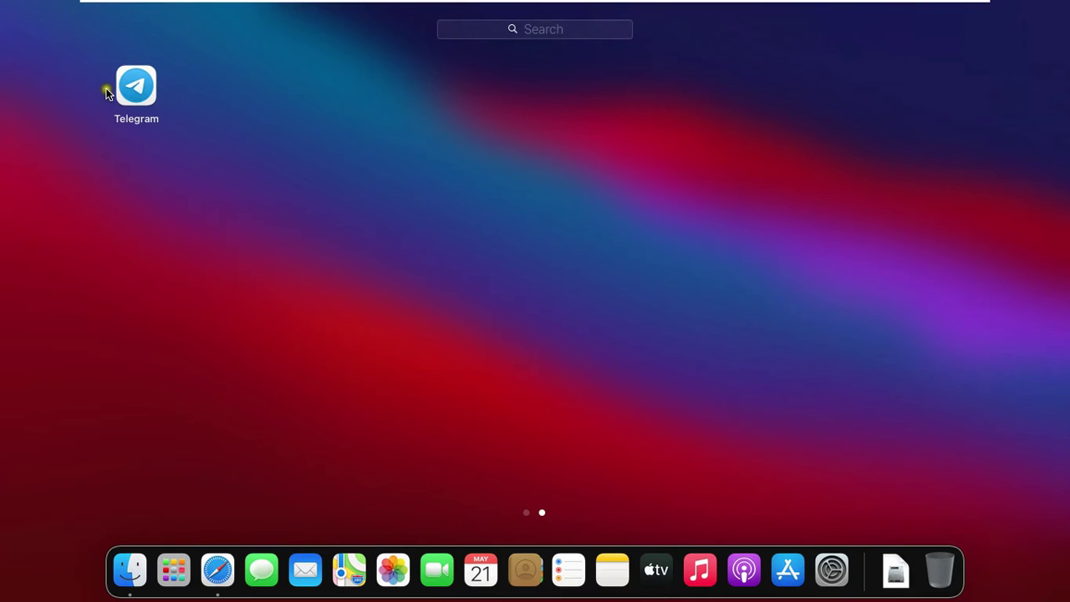
click(137, 100)
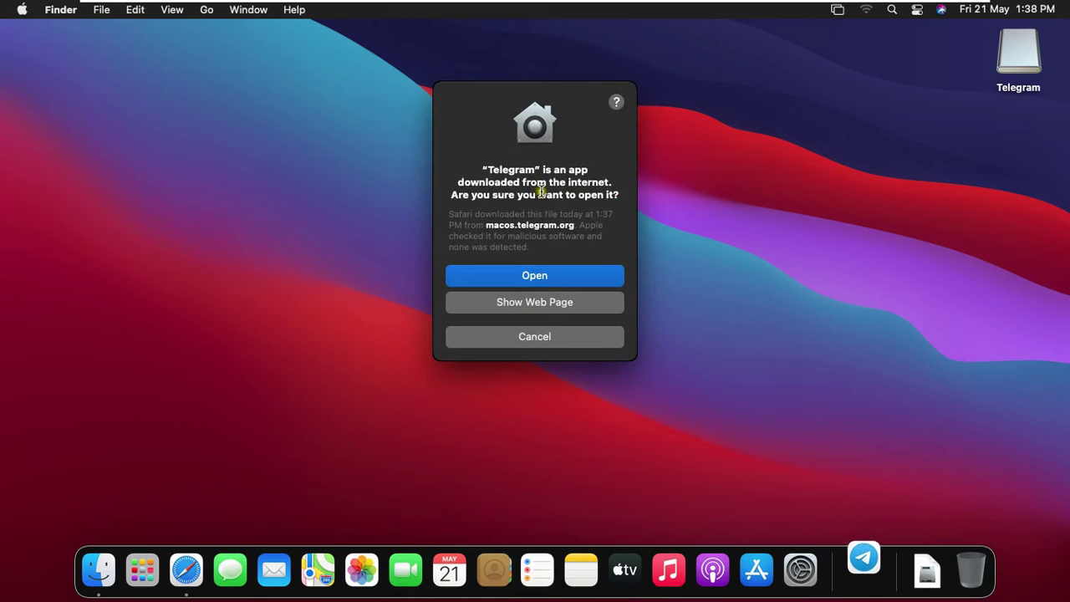
click(516, 280)
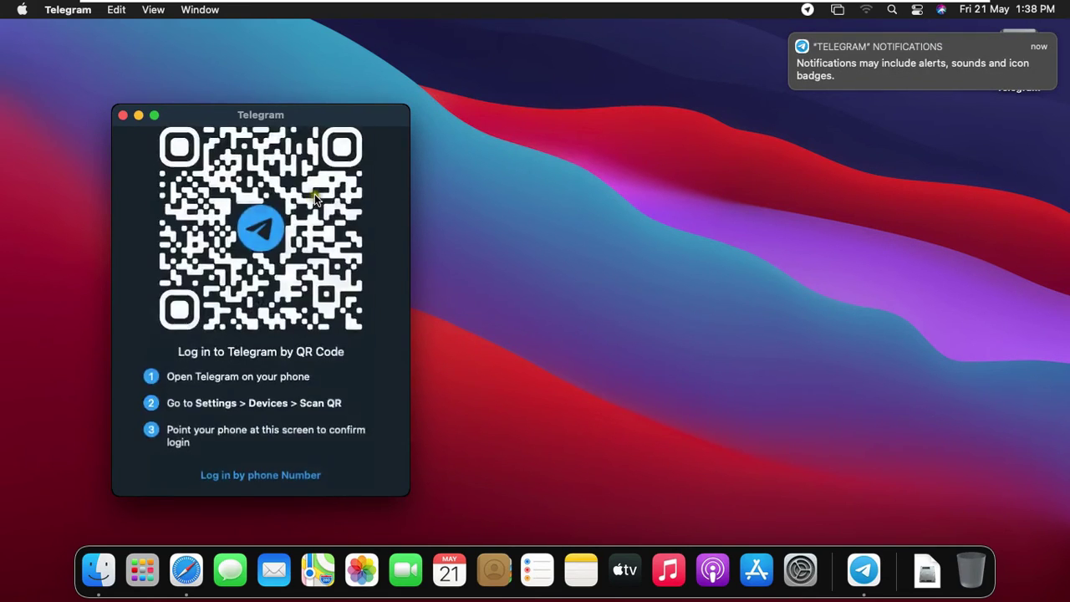
- Open the IT HUB channel from the chat list and expand the Telegram window to full screen
drag(293, 117, 546, 73)
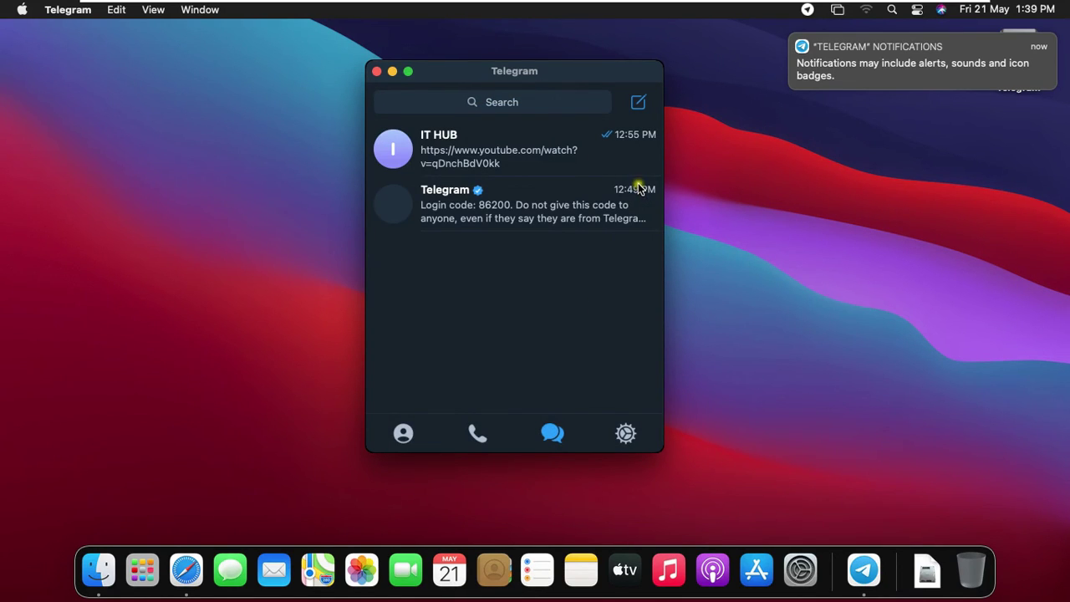
click(439, 139)
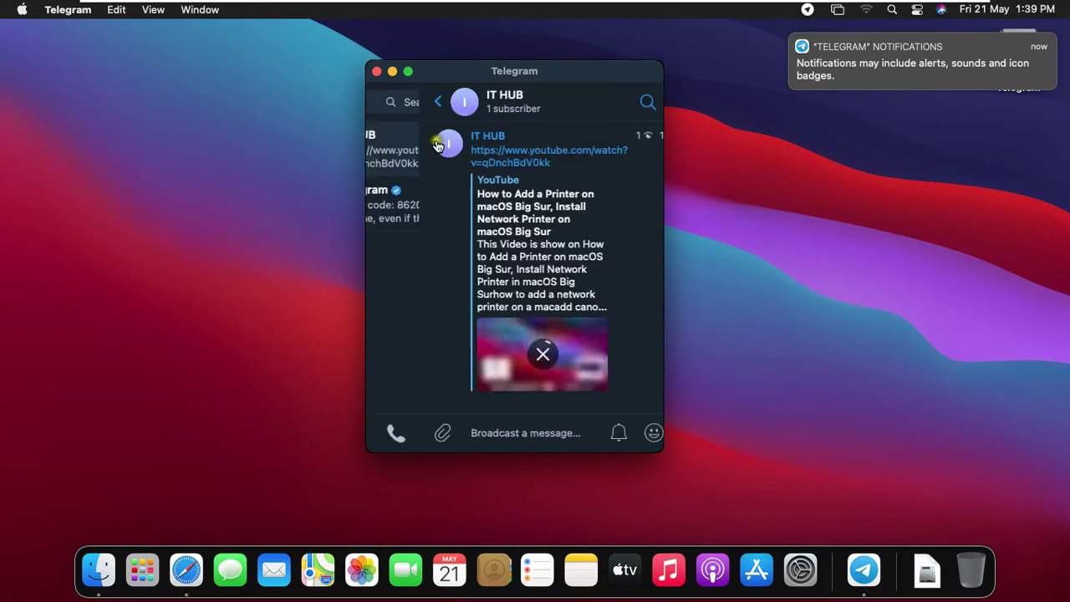
drag(574, 76, 595, 68)
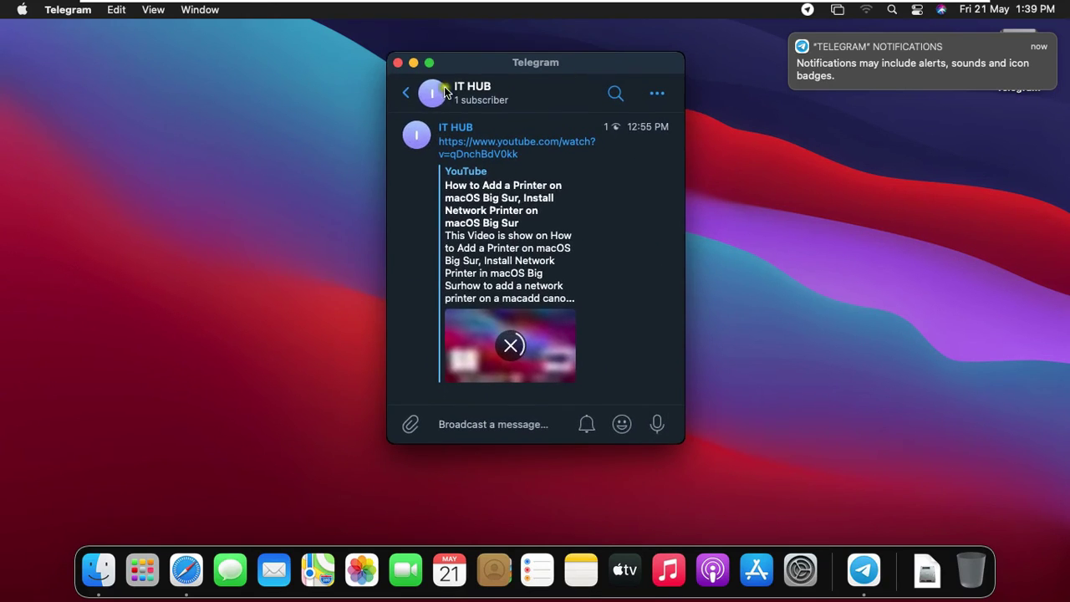
click(428, 65)
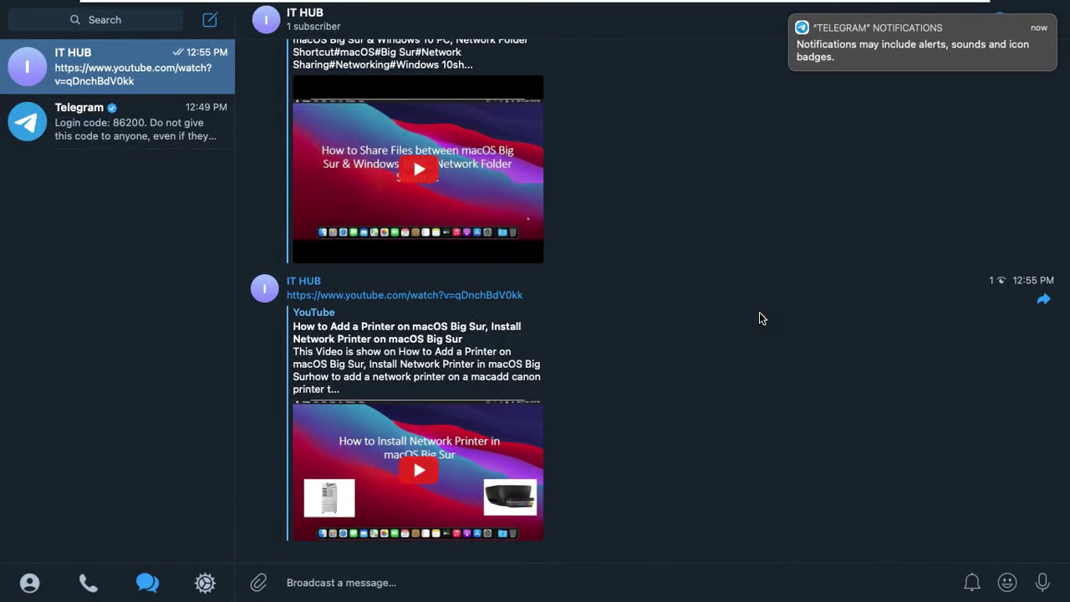
- Look through the older and newer video posts in the IT HUB channel
scroll(602, 256, up, 2)
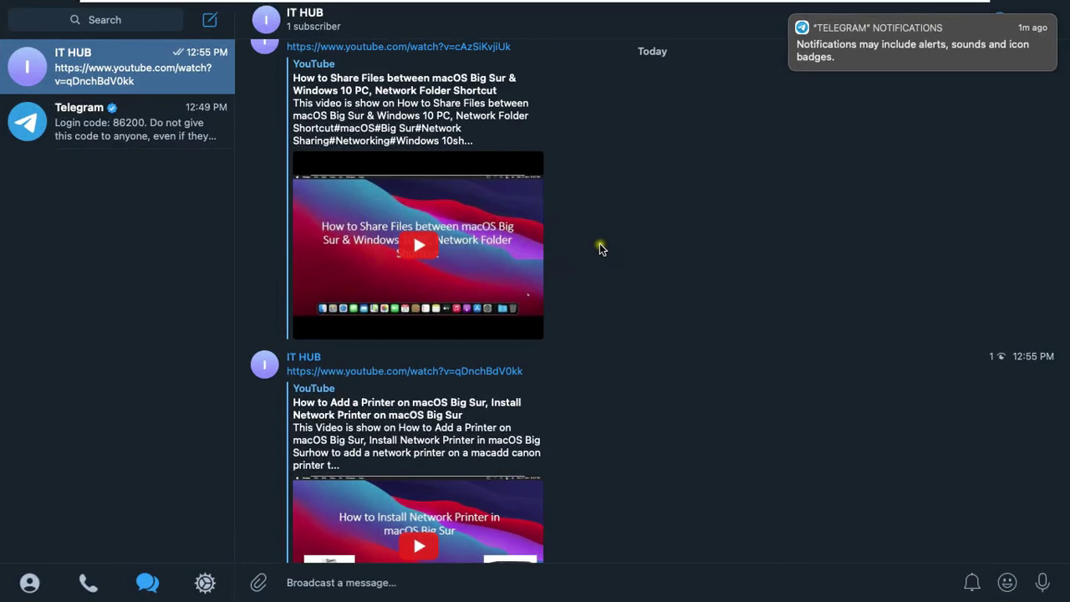
scroll(600, 244, up, 6)
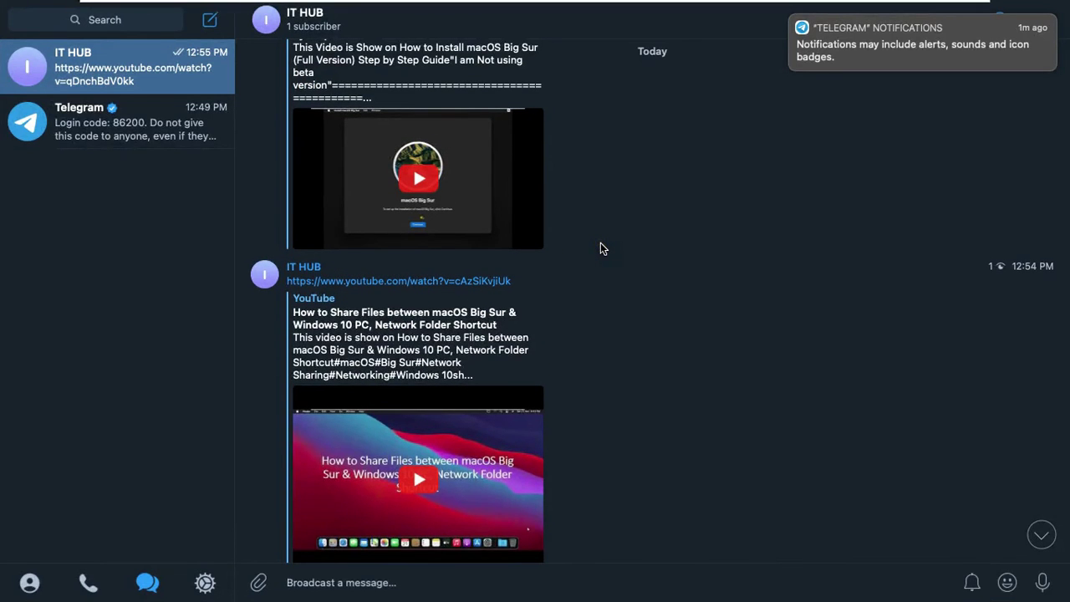
scroll(600, 243, up, 10)
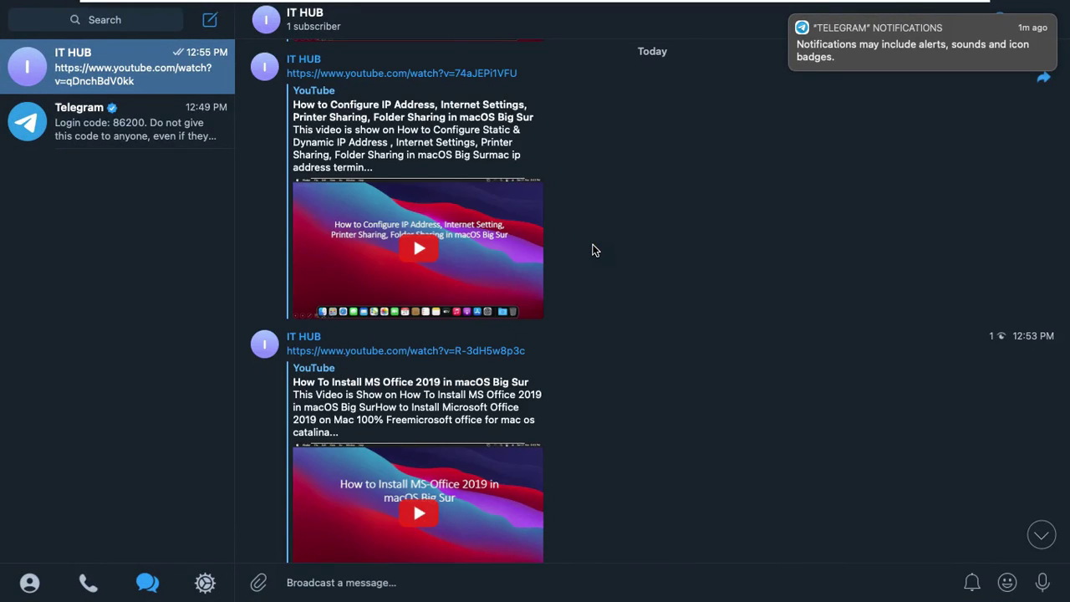
scroll(593, 251, down, 2)
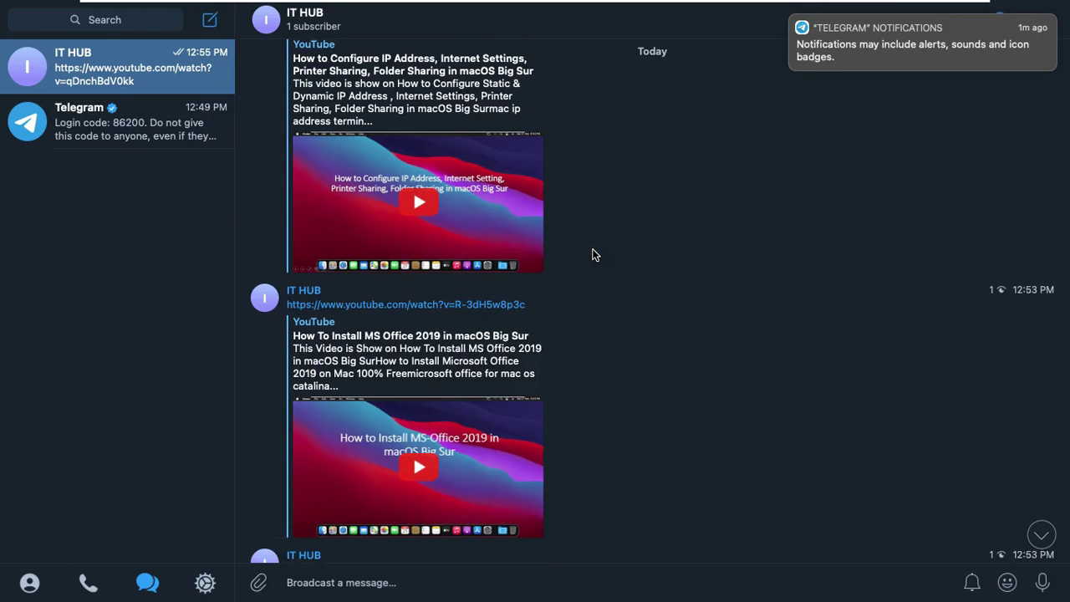
scroll(593, 255, down, 4)
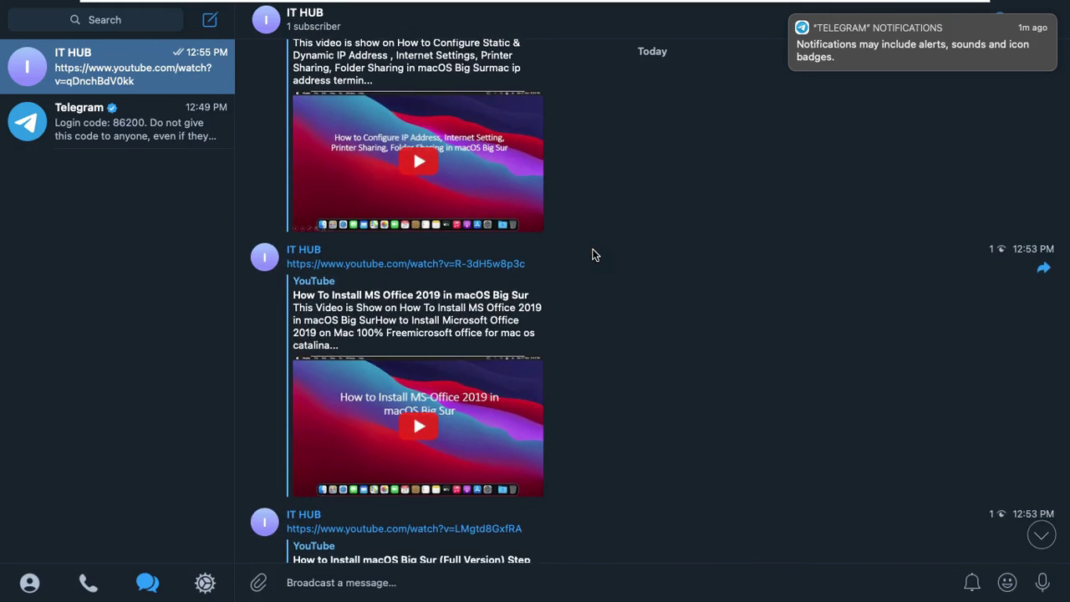
scroll(593, 255, down, 4)
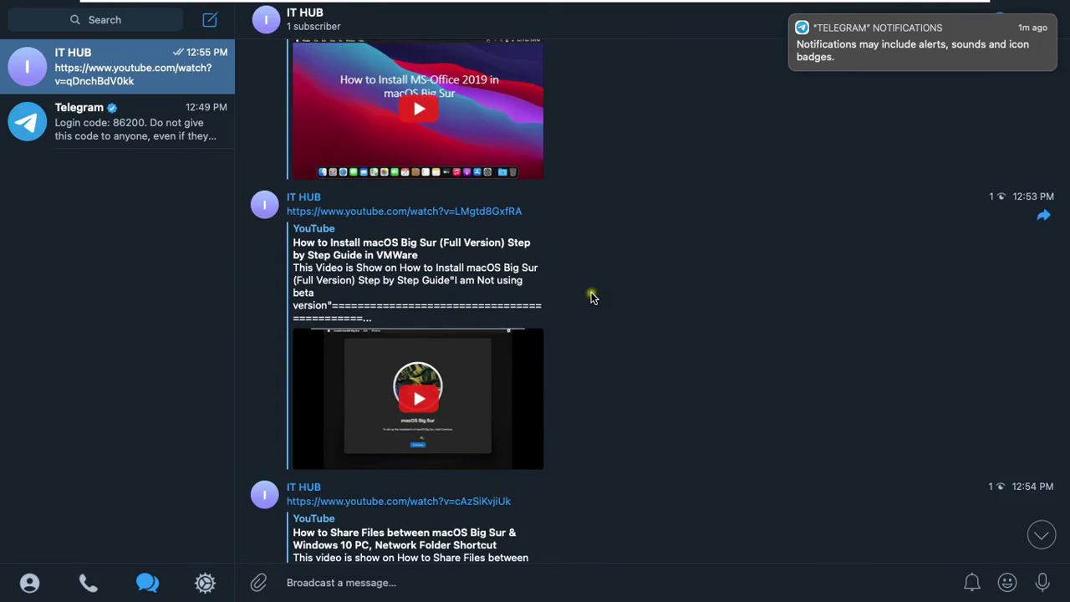
scroll(593, 295, down, 1)
scroll(591, 298, down, 1)
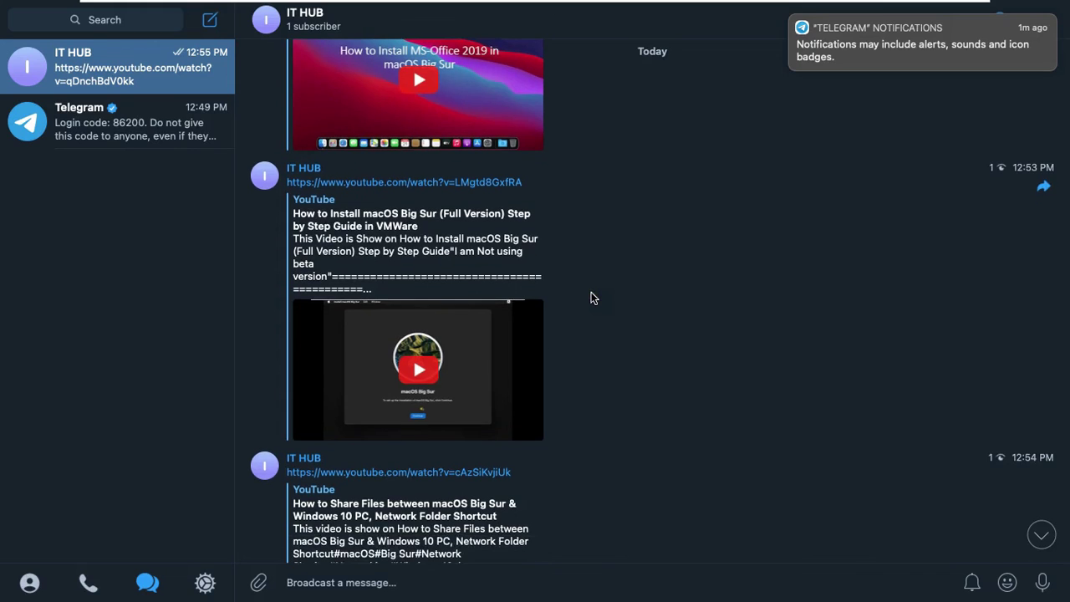
scroll(657, 324, down, 5)
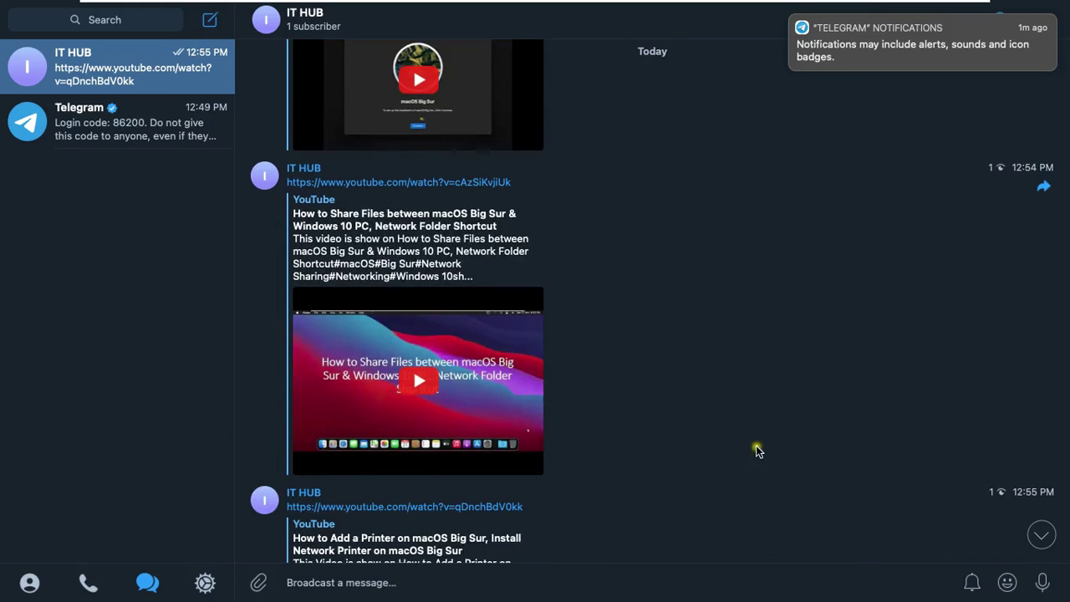
scroll(518, 422, down, 4)
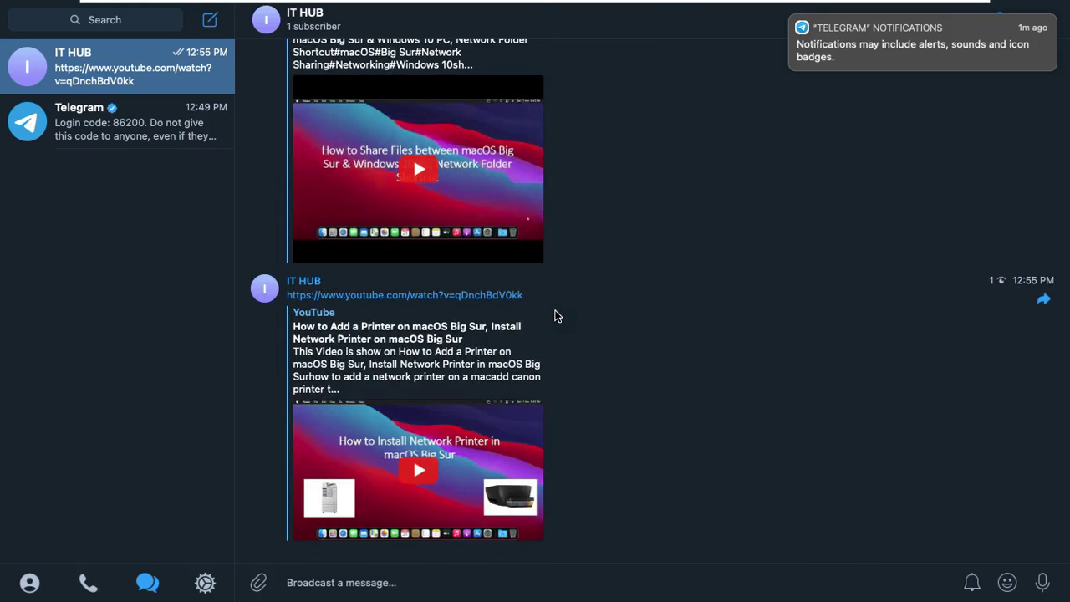
scroll(558, 317, up, 4)
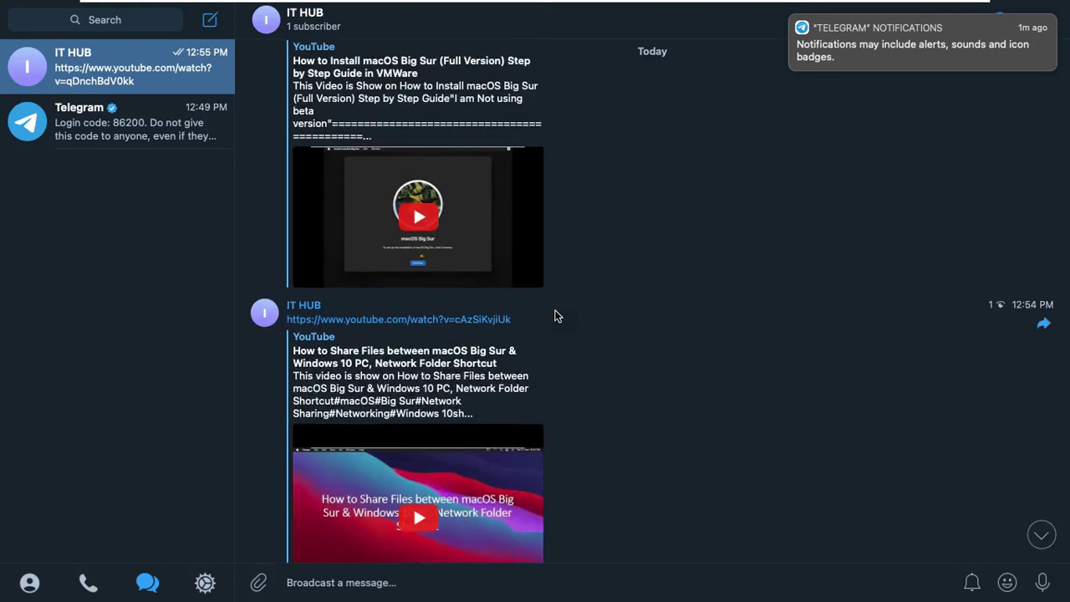
click(557, 311)
scroll(557, 312, up, 5)
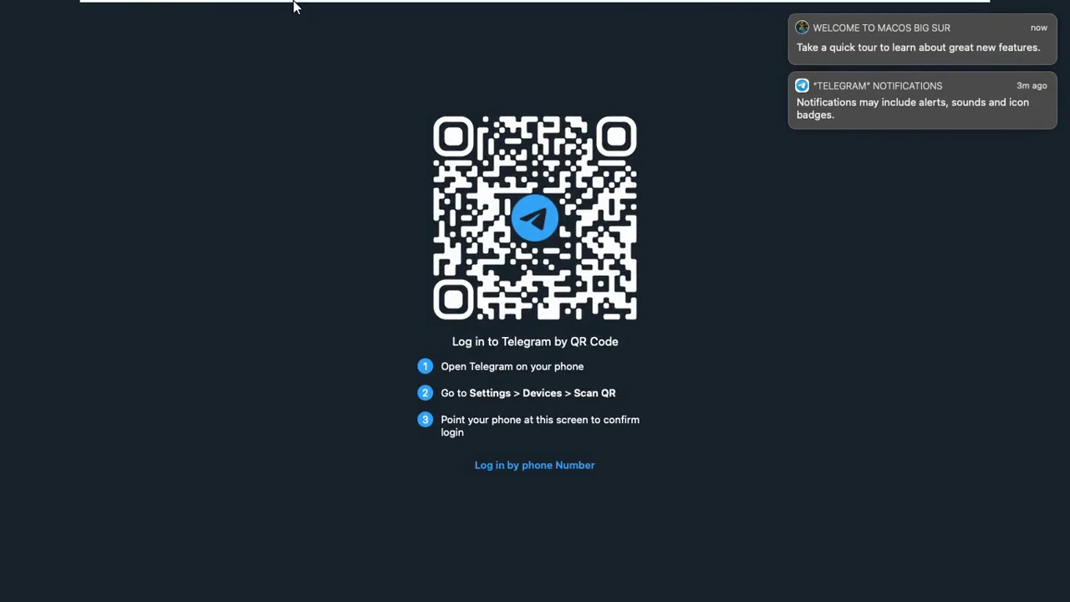
mouse_move(160, 4)
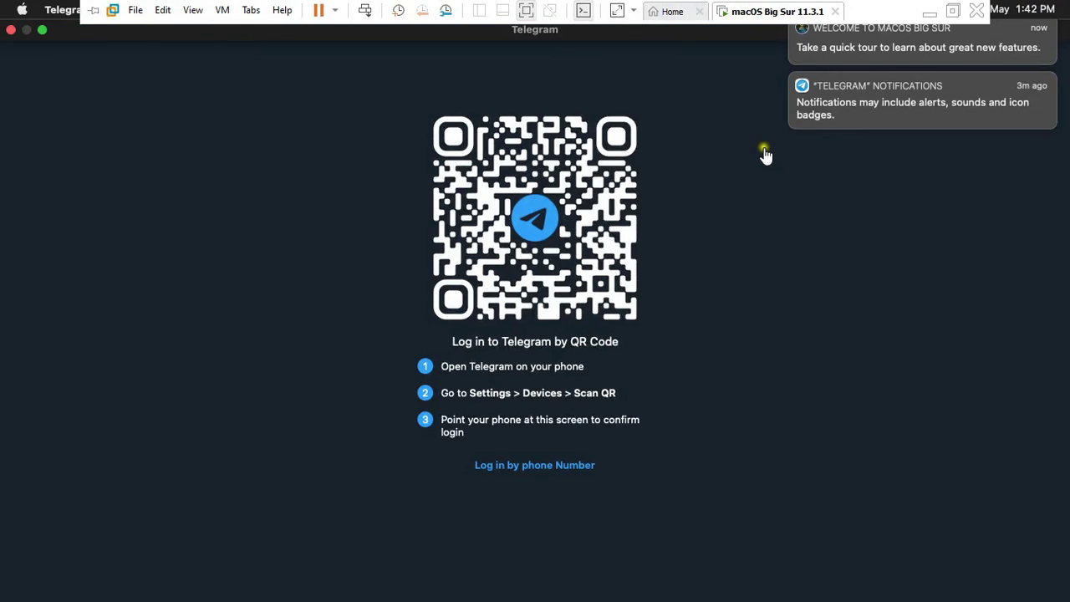